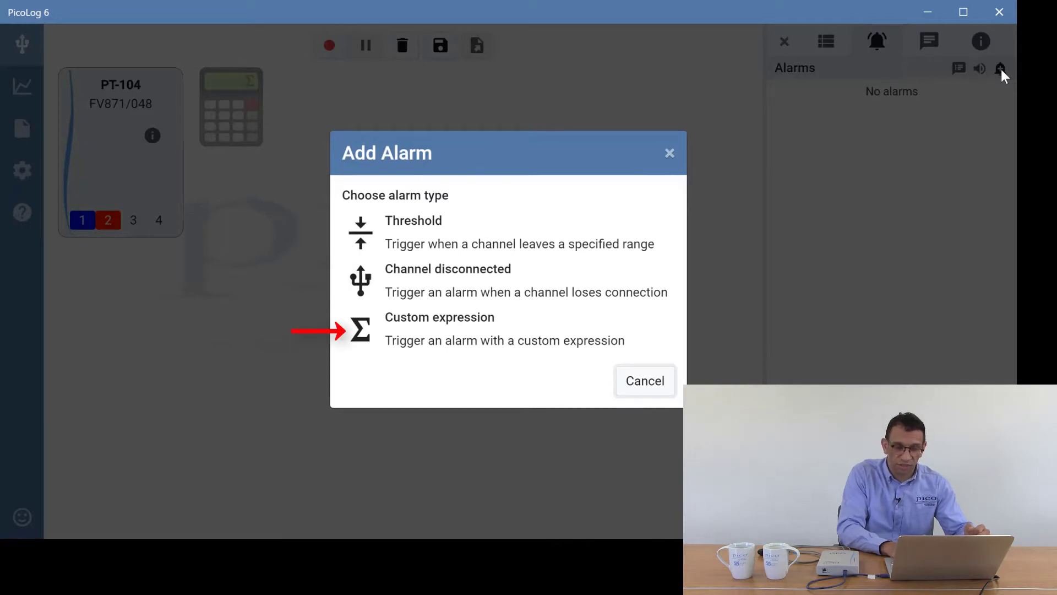
Save a Threshold alarm on Channel 1 with lower limit 20 and upper limit 30
click(554, 235)
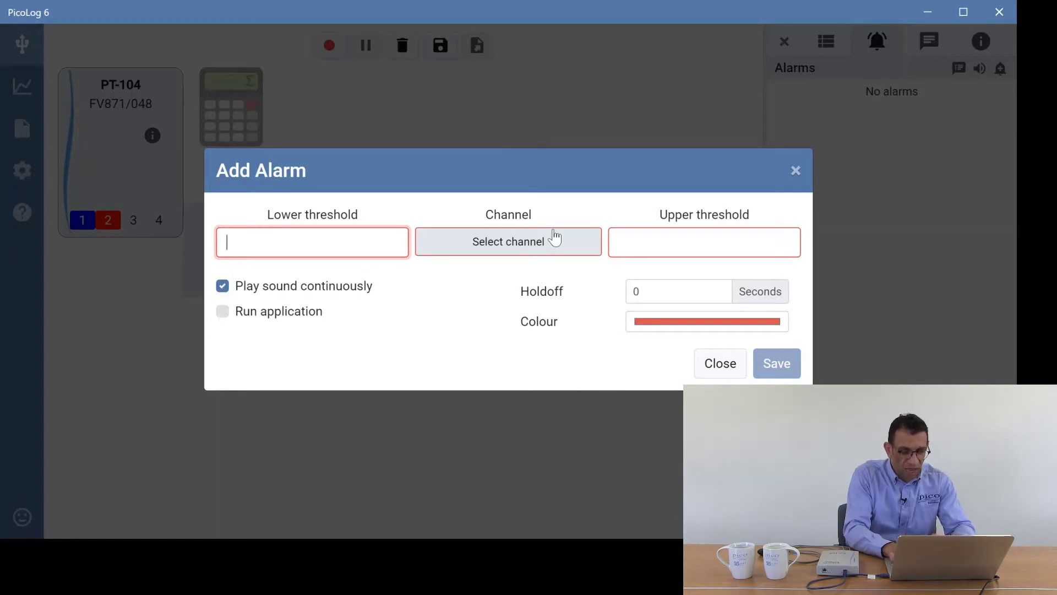
text(20)
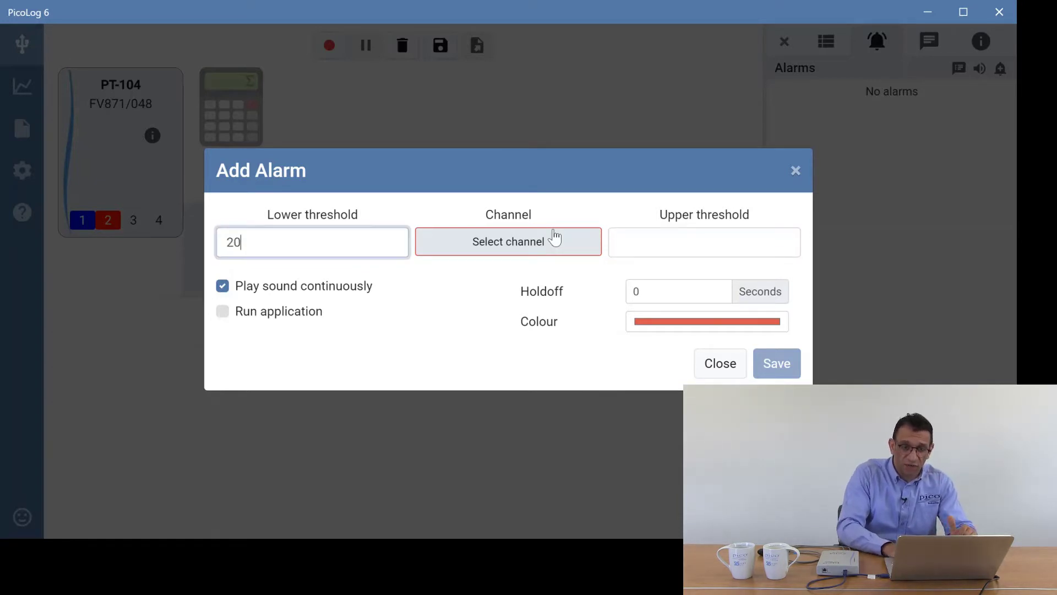
click(712, 235)
text(30)
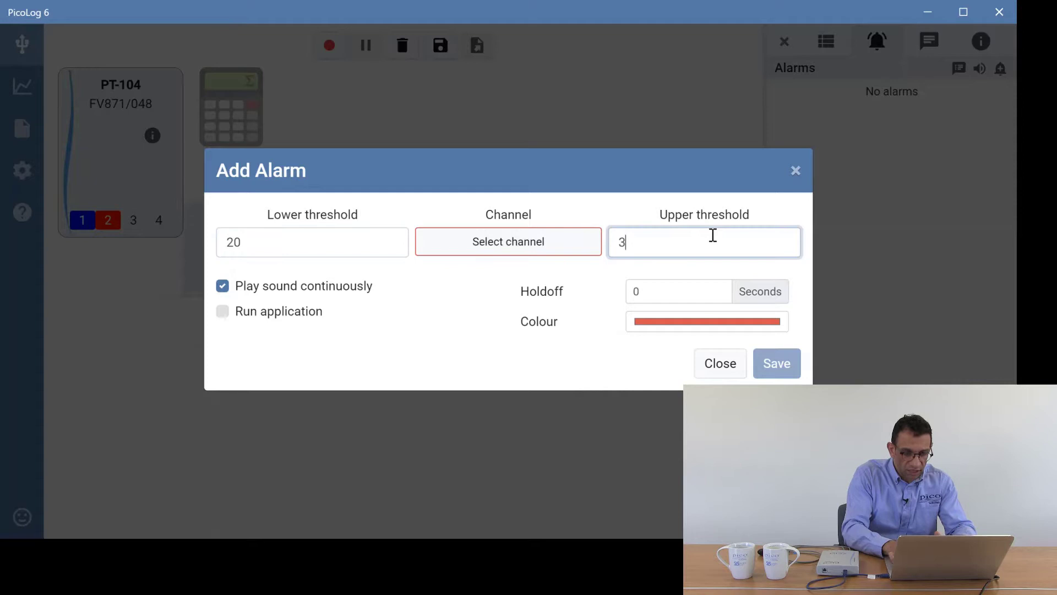
click(567, 249)
click(544, 275)
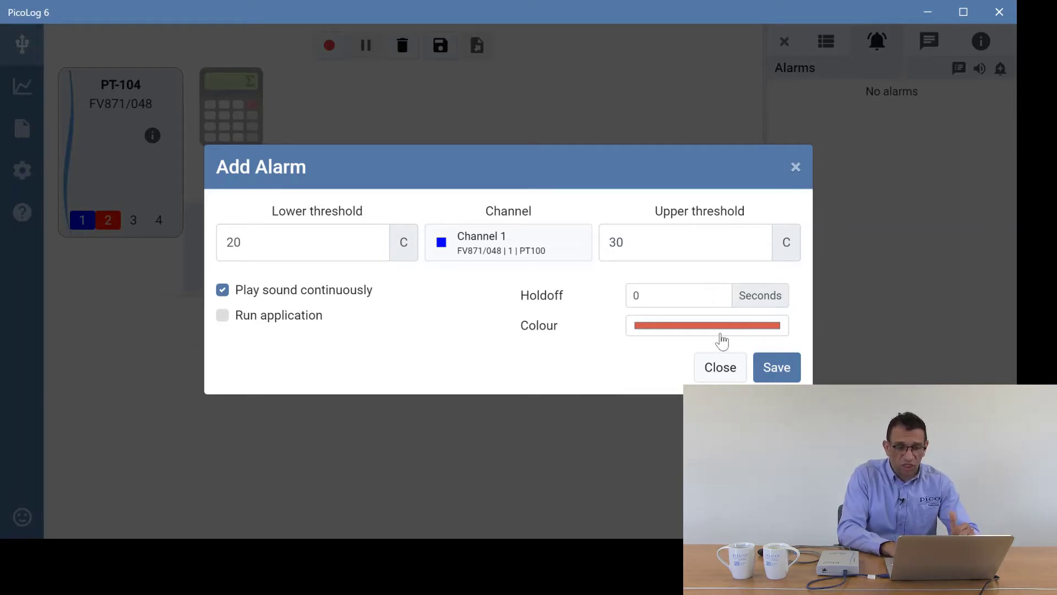
click(797, 372)
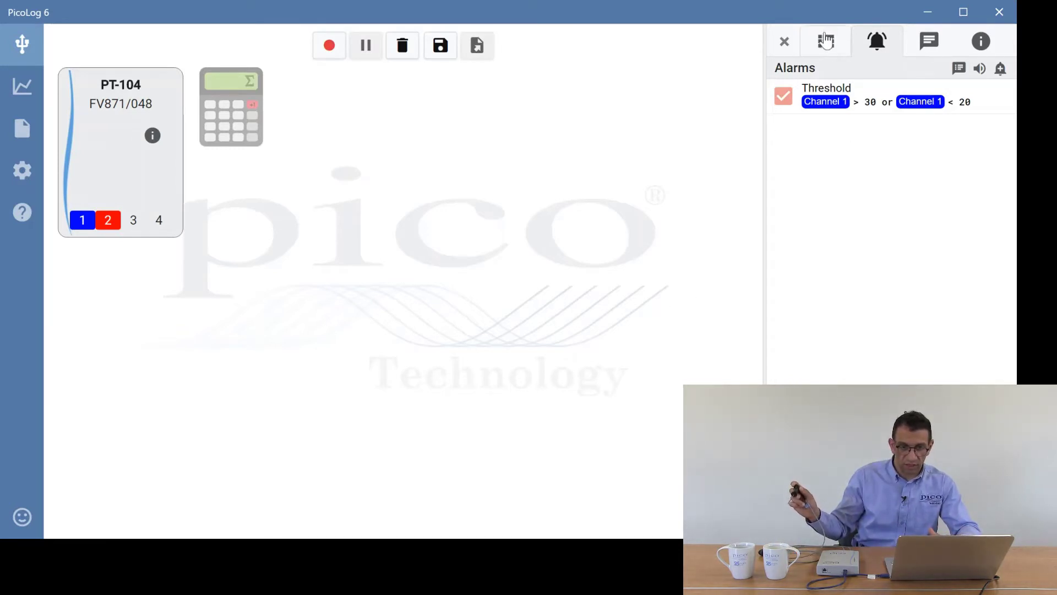
Check Channel 1's live reading of 19.92 °C, then return to the alarm list
click(826, 41)
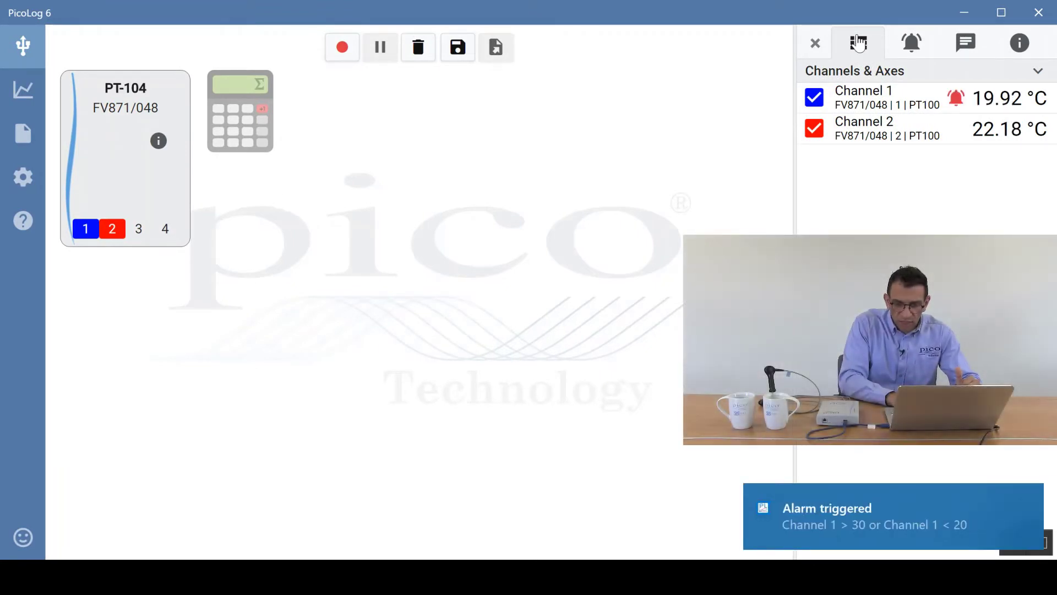
click(911, 57)
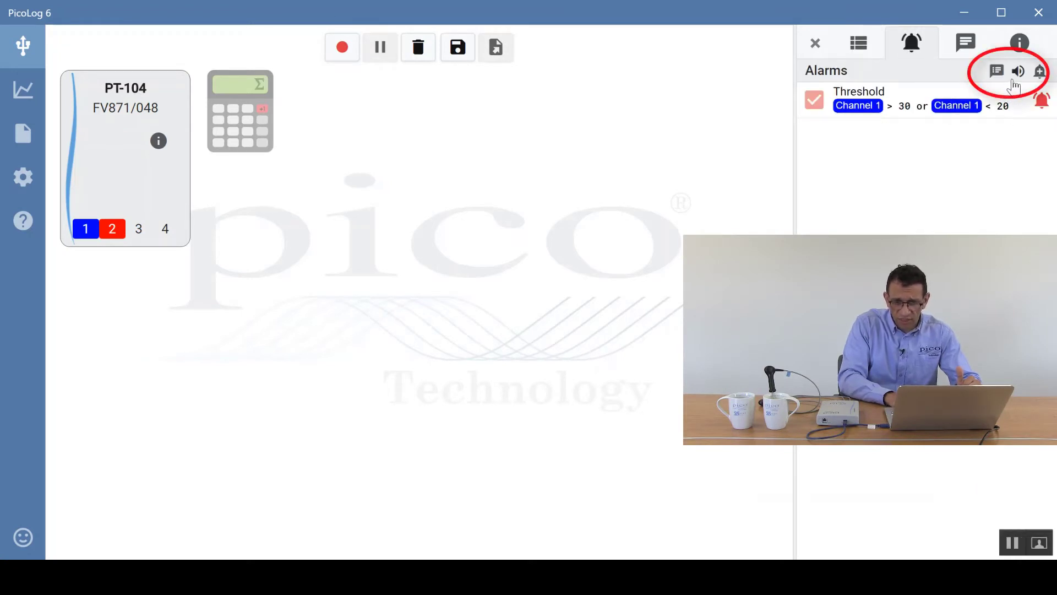
Toggle alarm sound and notifications off and on, ending with sound muted and notifications on
click(1017, 75)
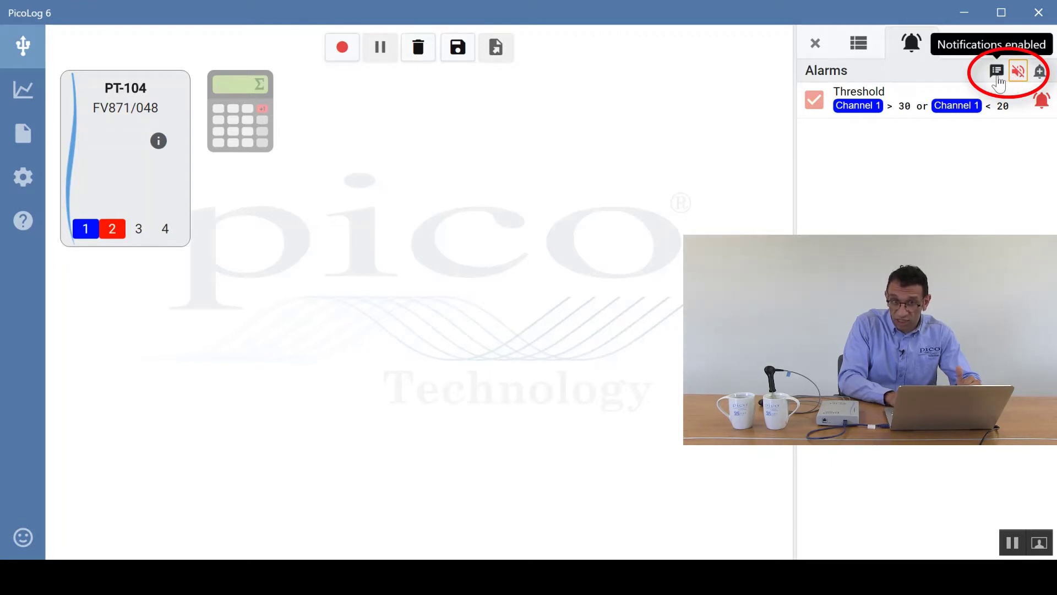
click(998, 74)
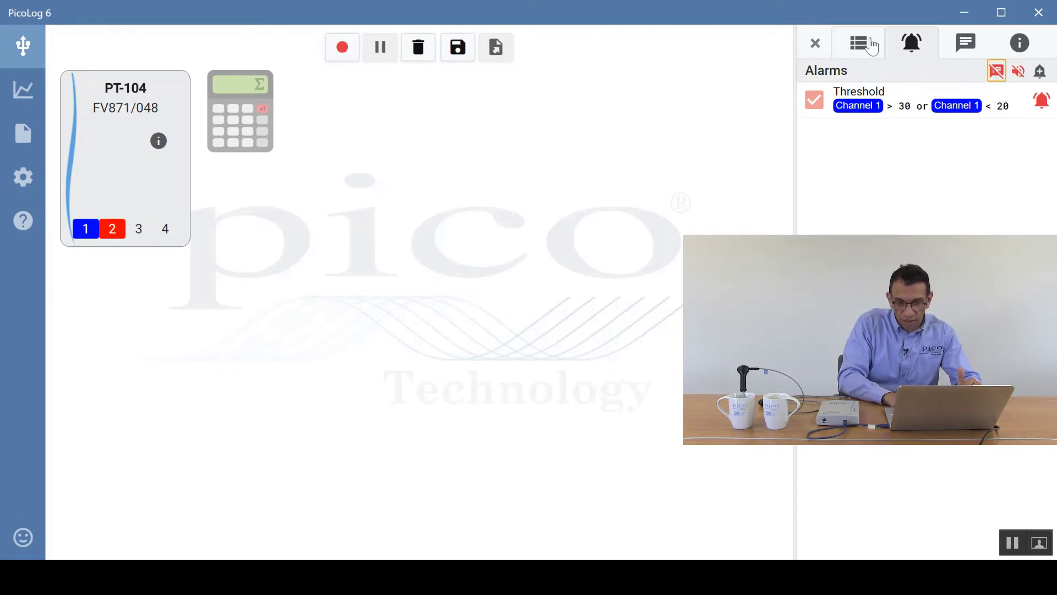
click(871, 45)
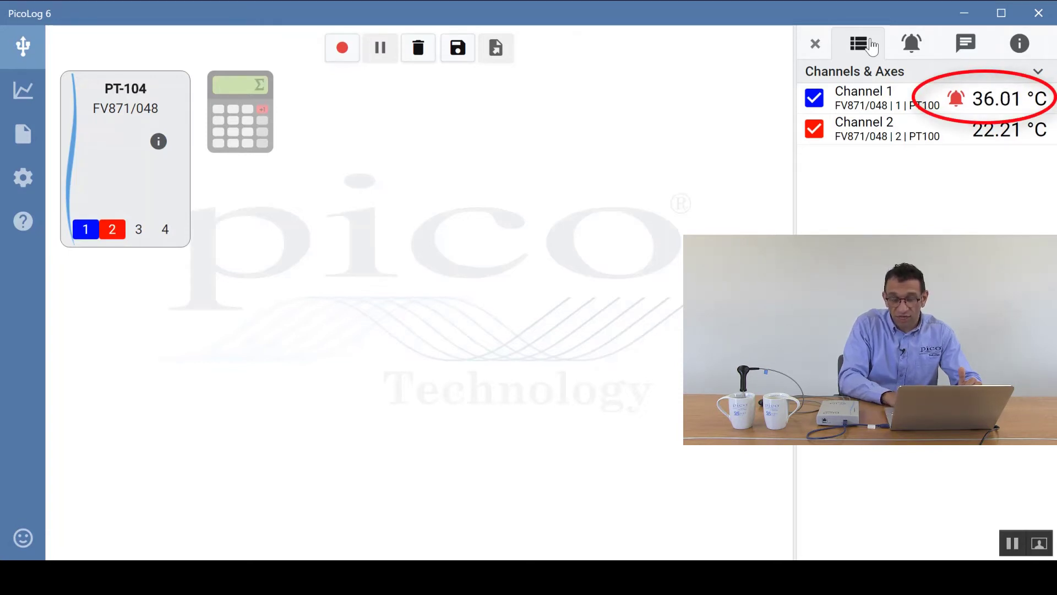
click(909, 52)
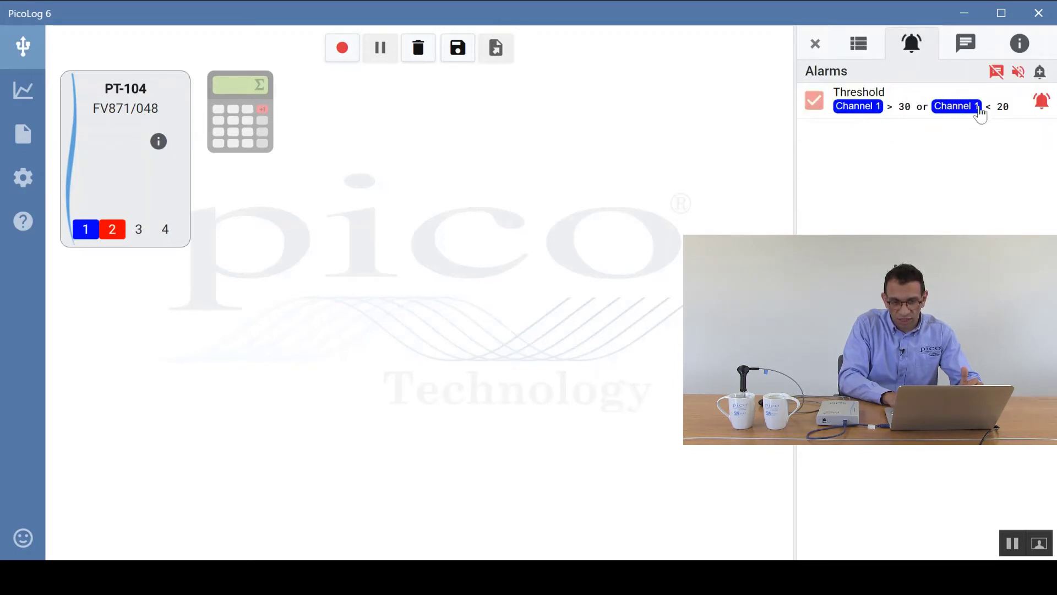
click(999, 74)
click(1018, 74)
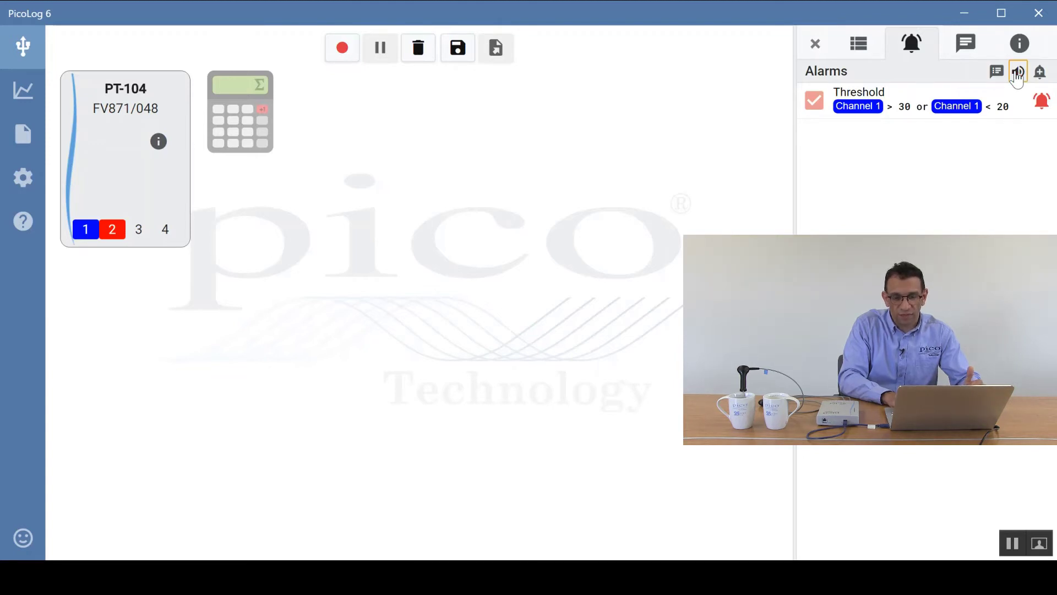
click(1016, 73)
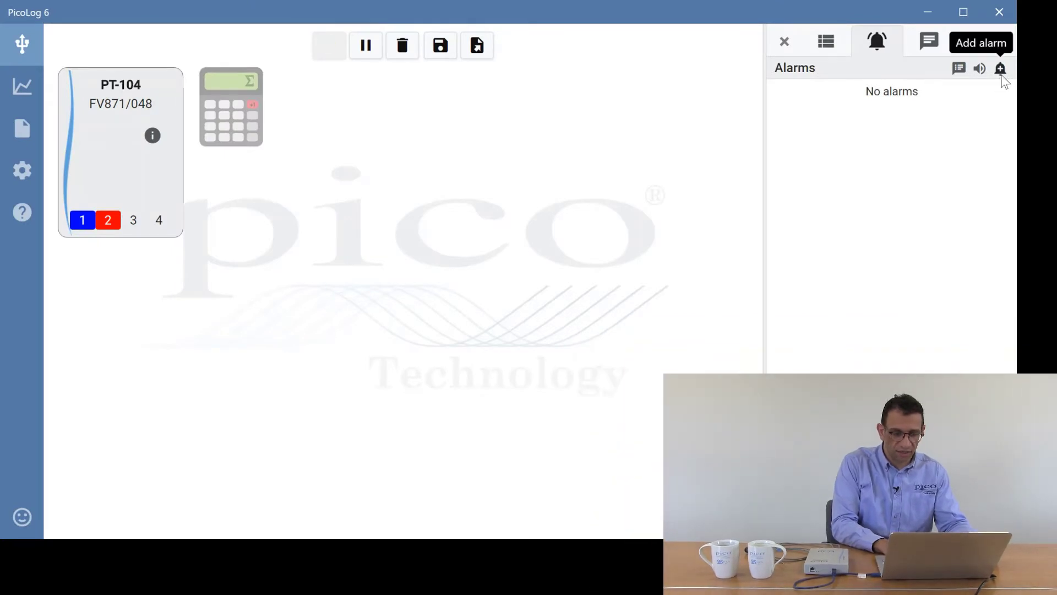
Save a Channel disconnected alarm for Channel 1 and view the live readings
click(1001, 76)
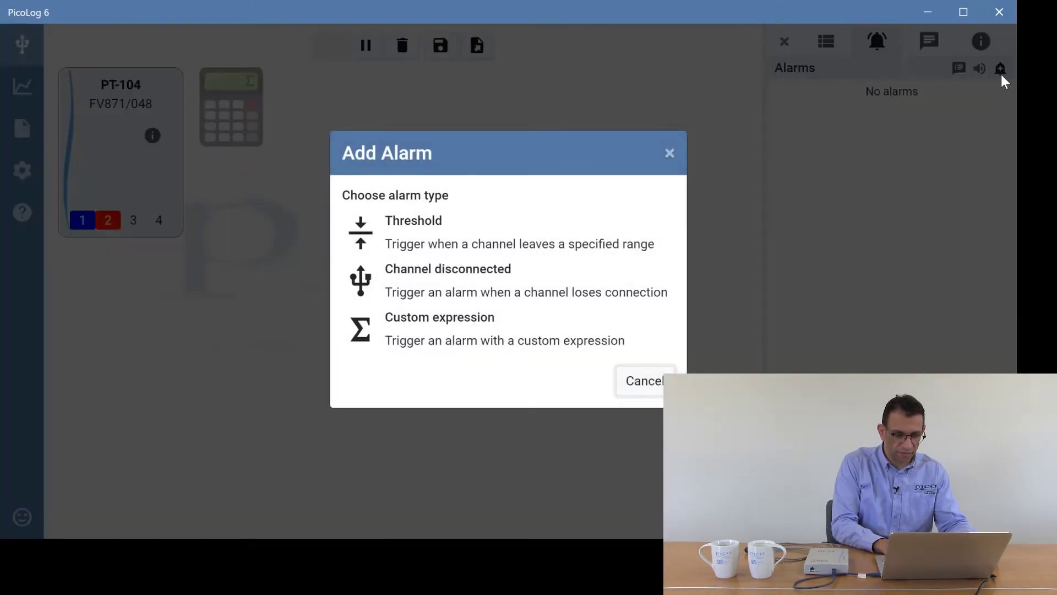
click(576, 306)
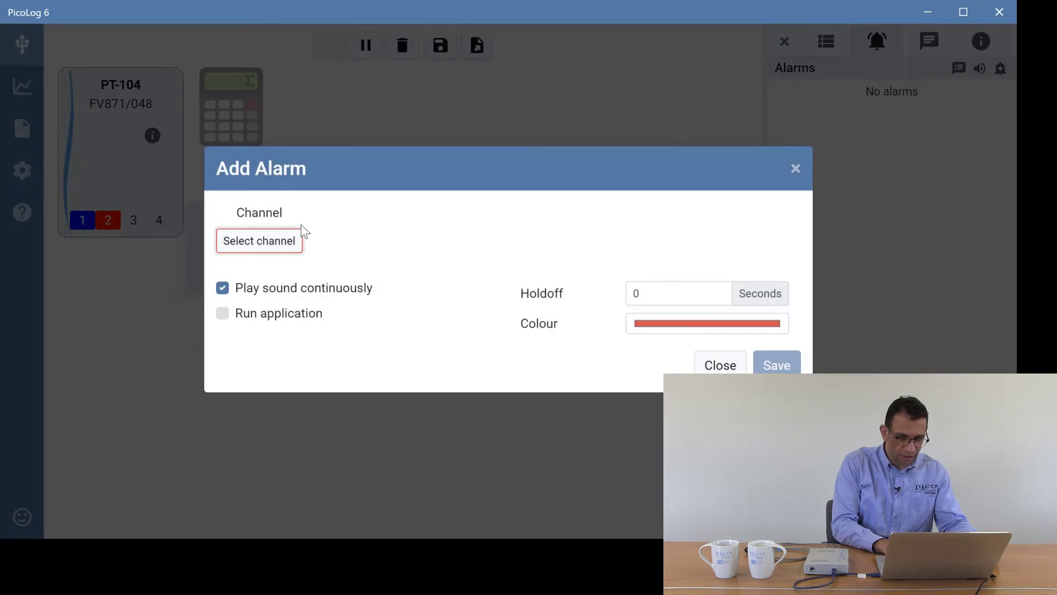
click(274, 242)
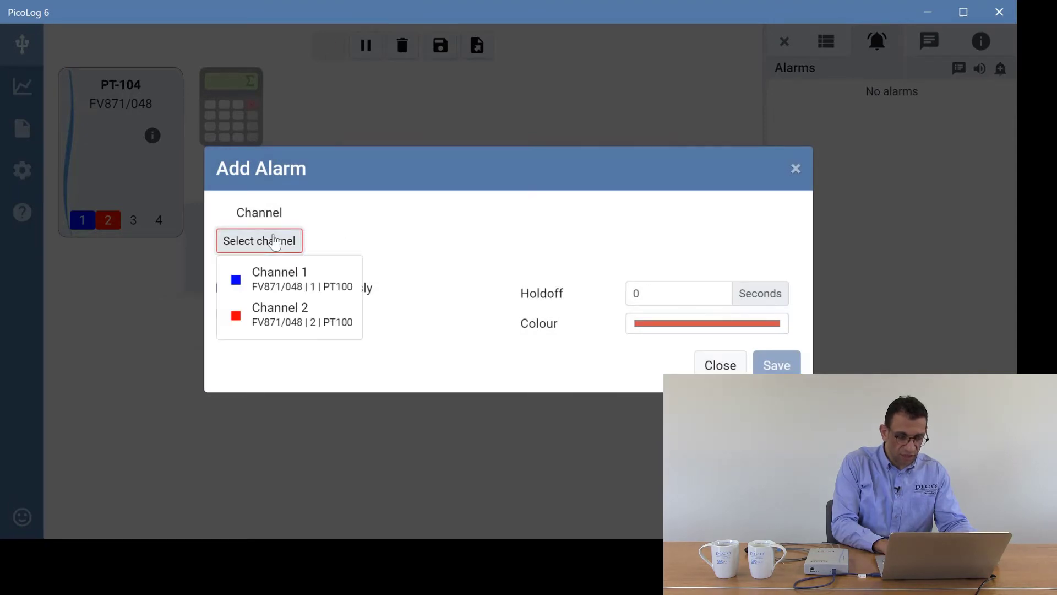
click(297, 276)
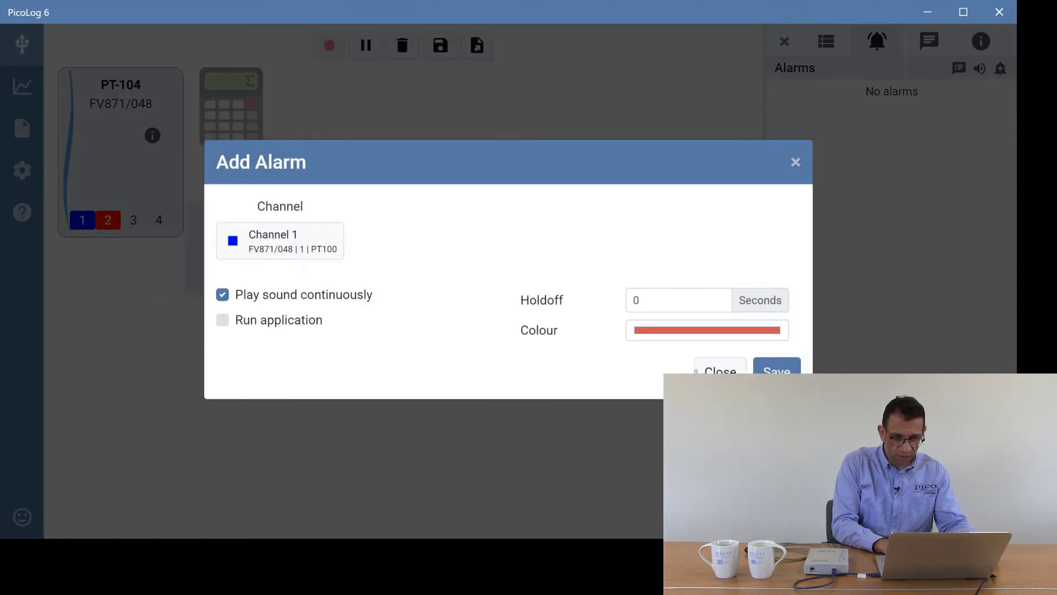
click(777, 368)
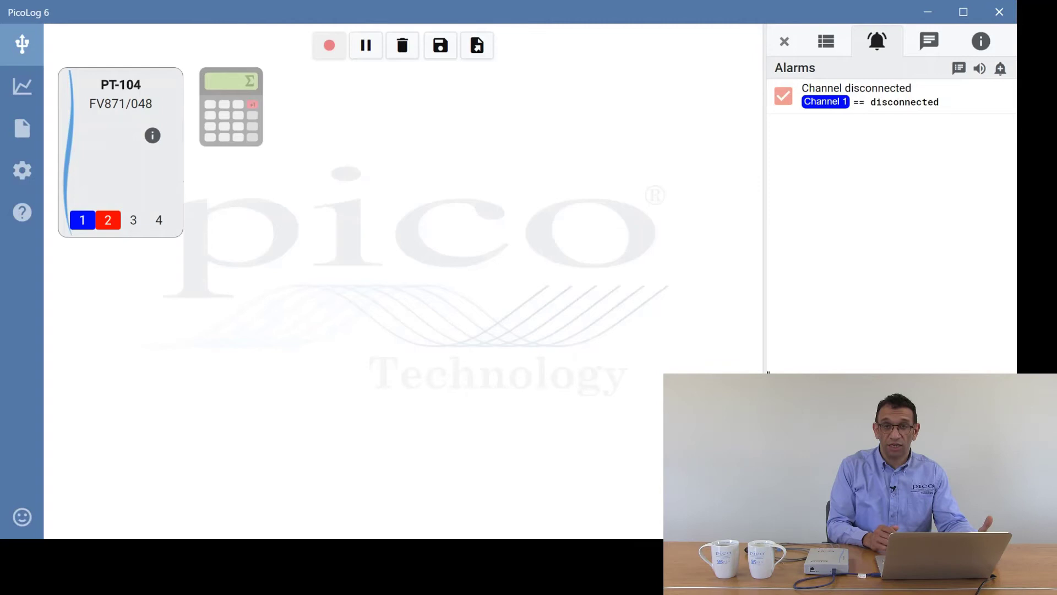
click(844, 50)
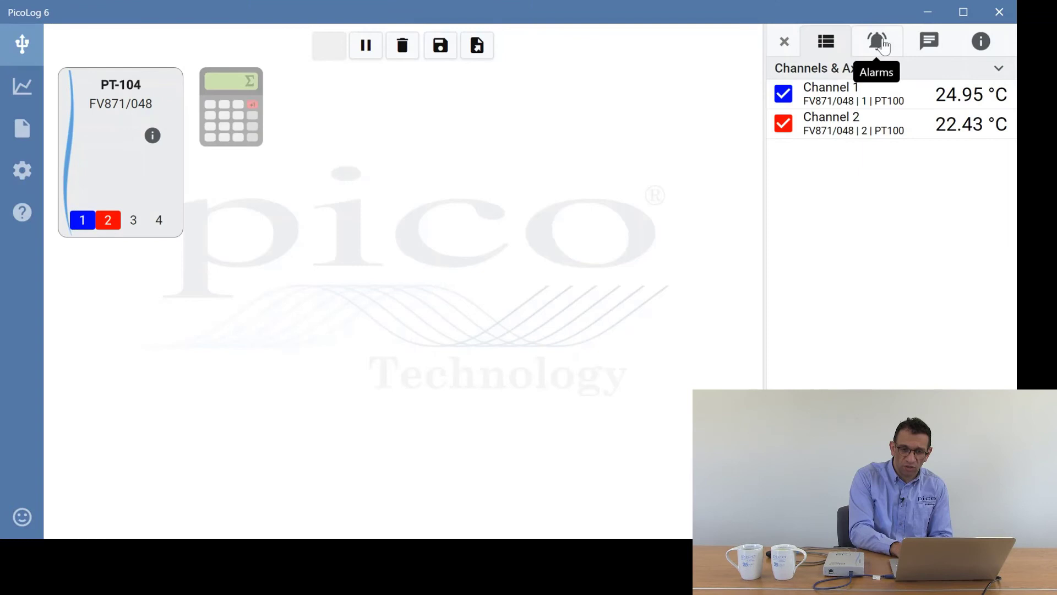
Begin a new alarm of type Custom expression from the Alarms list
click(879, 44)
click(1001, 70)
click(565, 351)
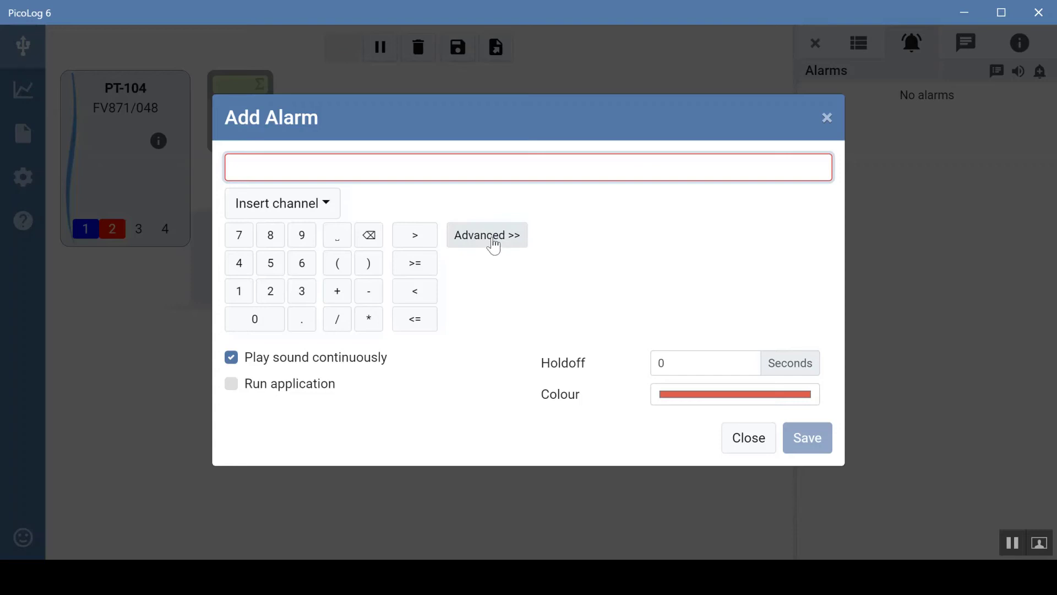
In the advanced editor, build the first condition 'Channel 1 < 21'
click(494, 242)
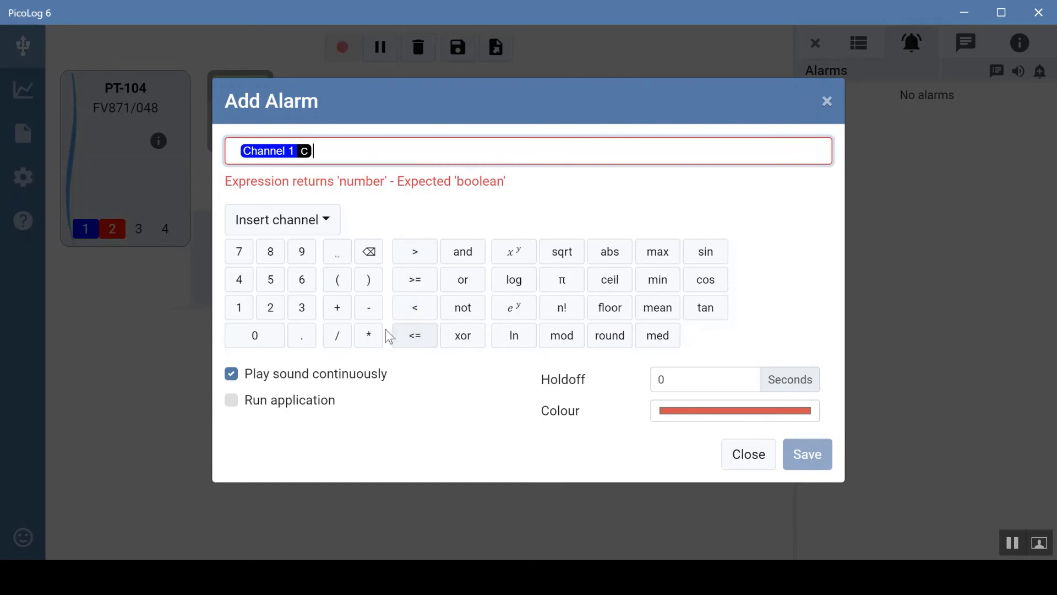
click(421, 306)
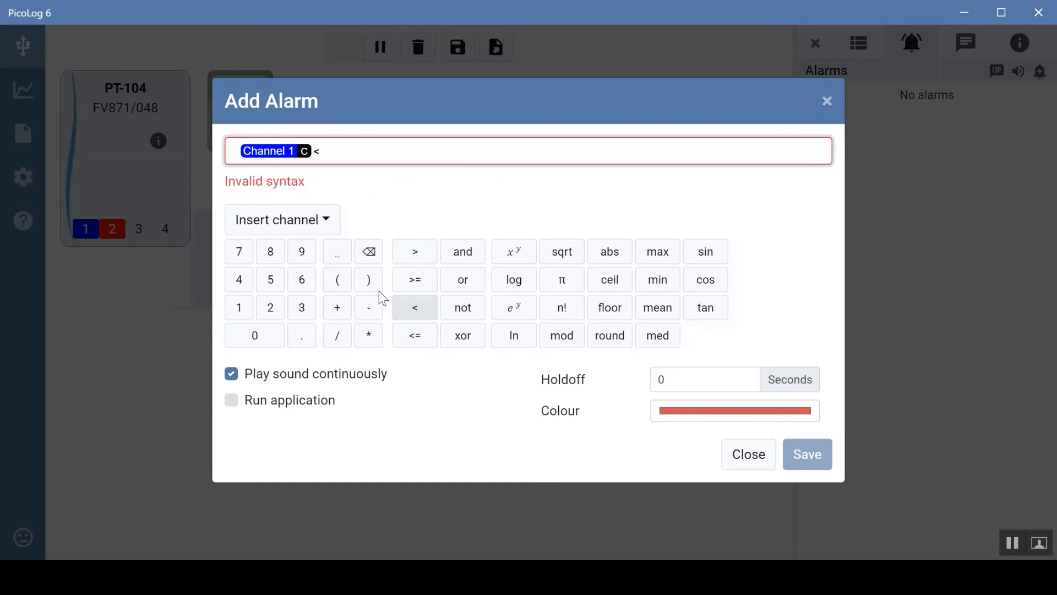
click(272, 322)
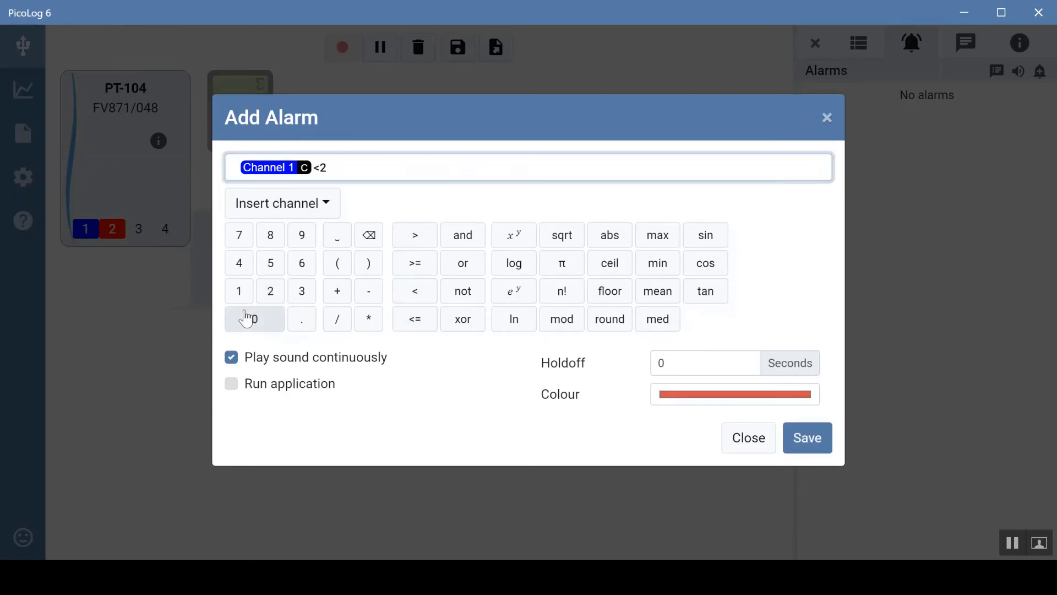
click(243, 298)
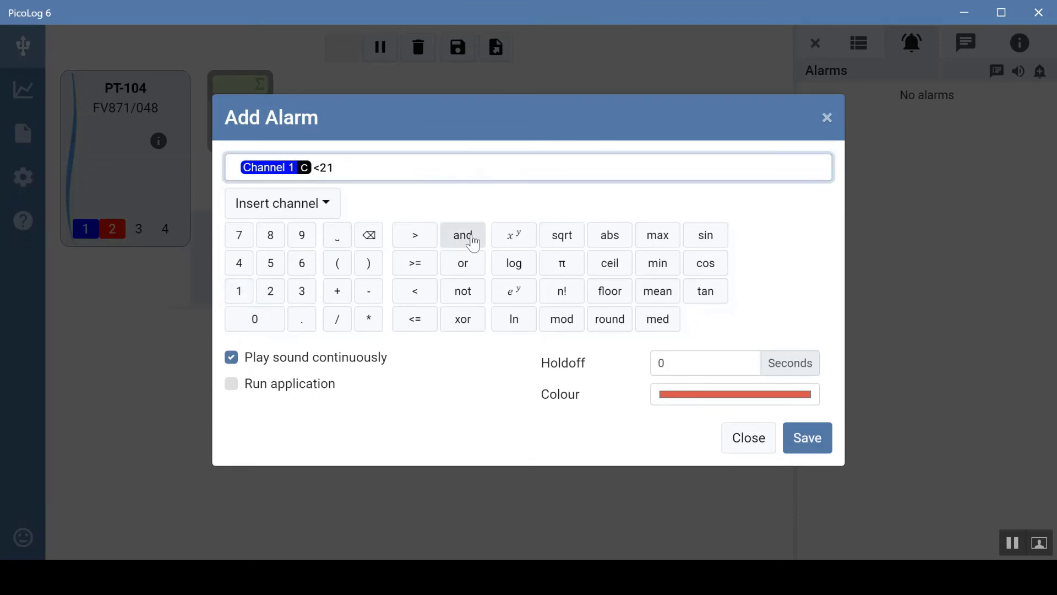
Append 'and Channel 2 > 30' to the expression and save the alarm
click(472, 242)
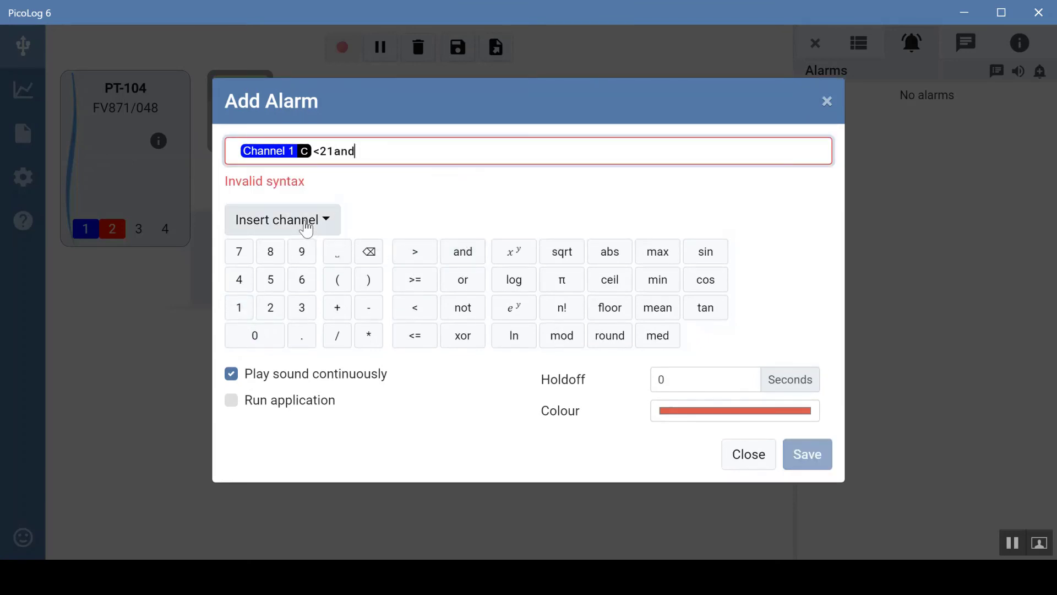
click(312, 220)
click(318, 296)
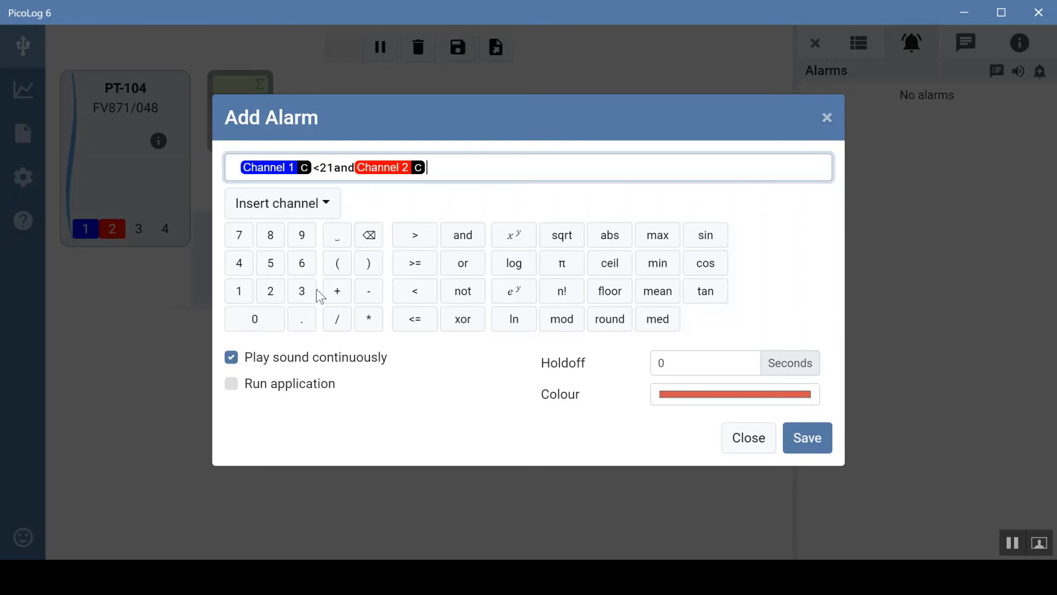
click(422, 248)
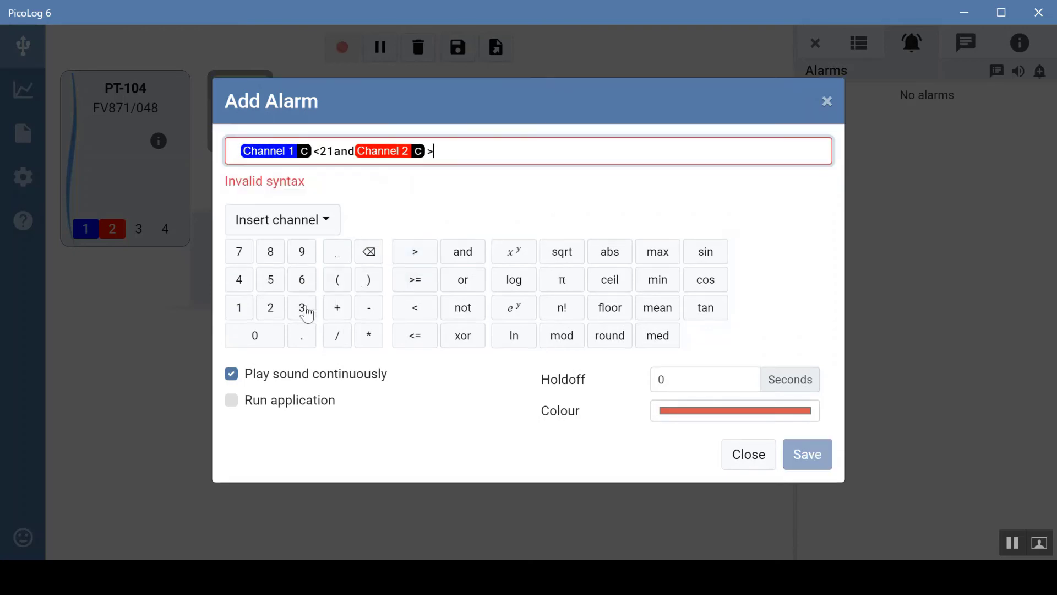
click(295, 315)
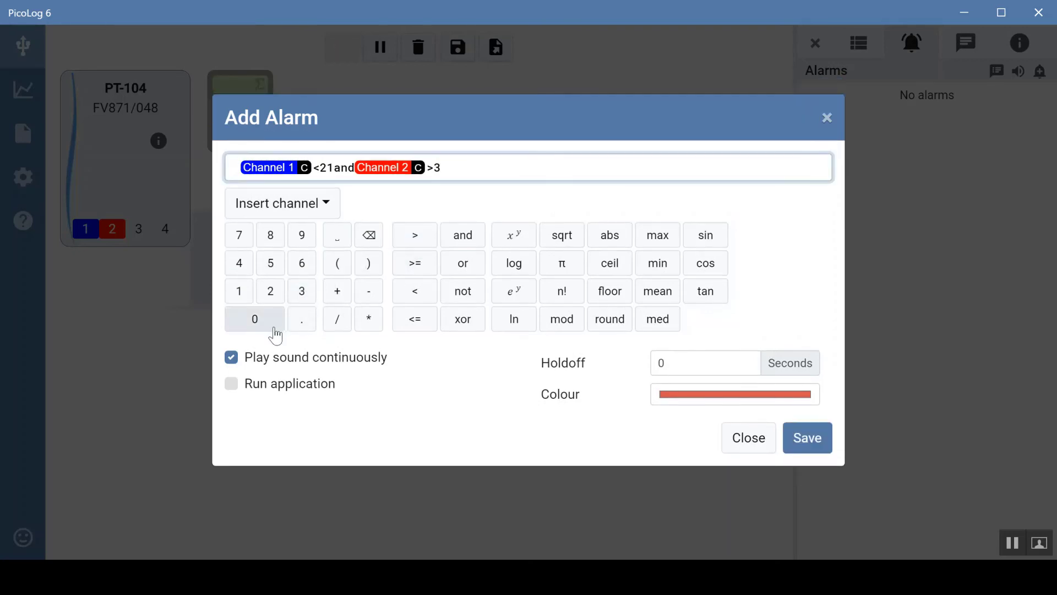
click(817, 441)
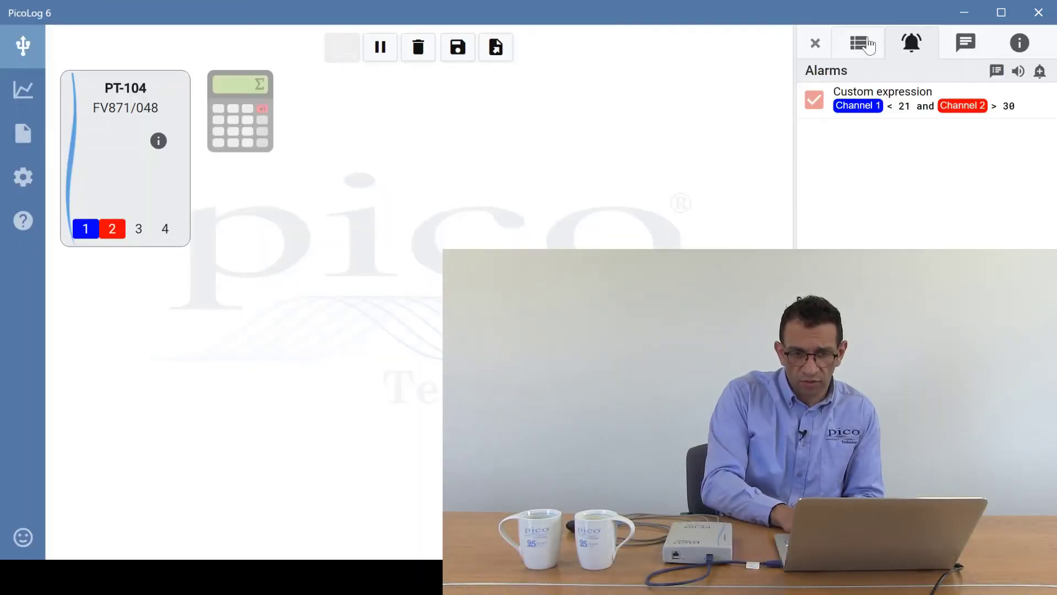
click(869, 46)
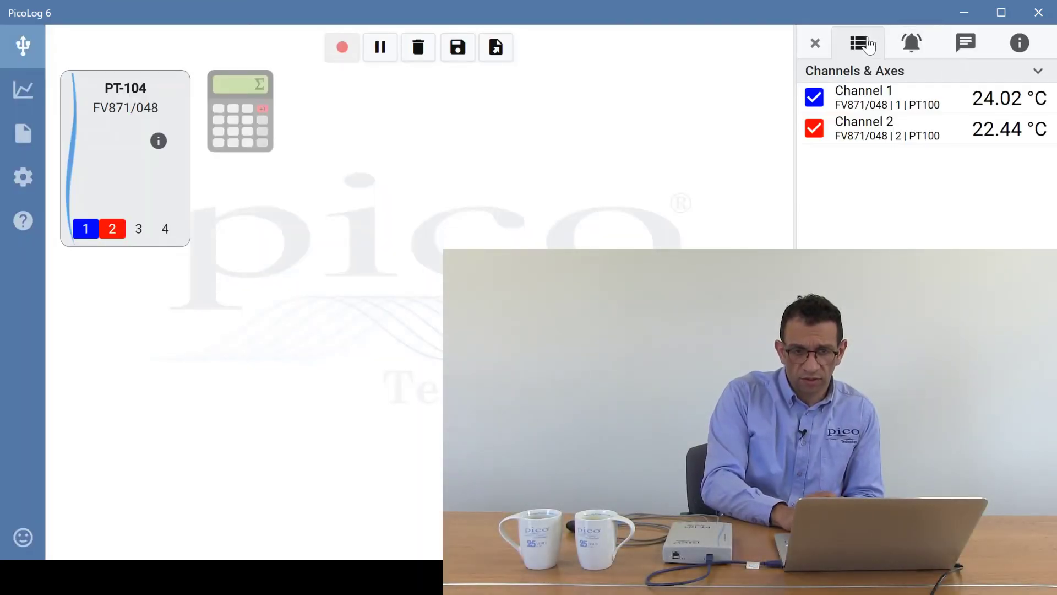